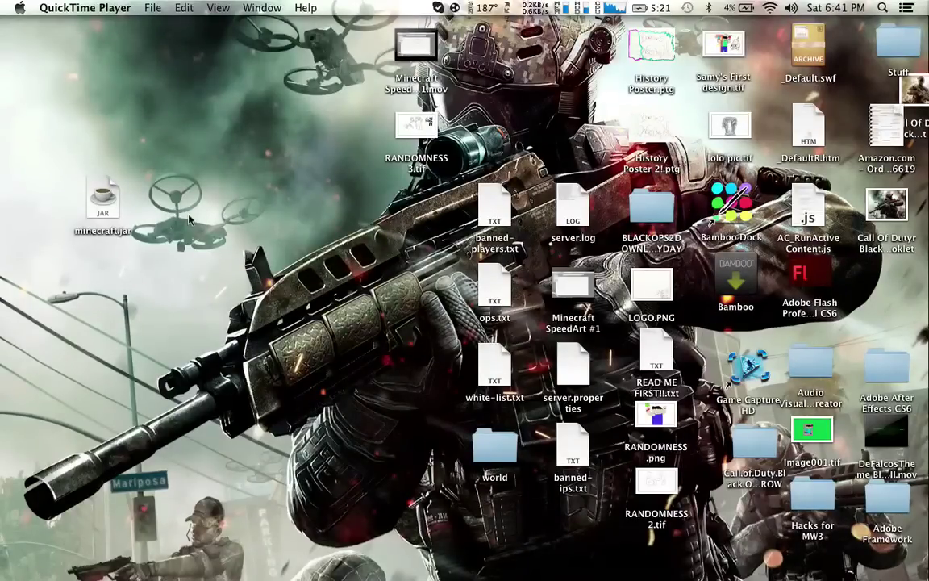
- Open a Finder window and go to the folder ~/Library
mouse_move(292, 564)
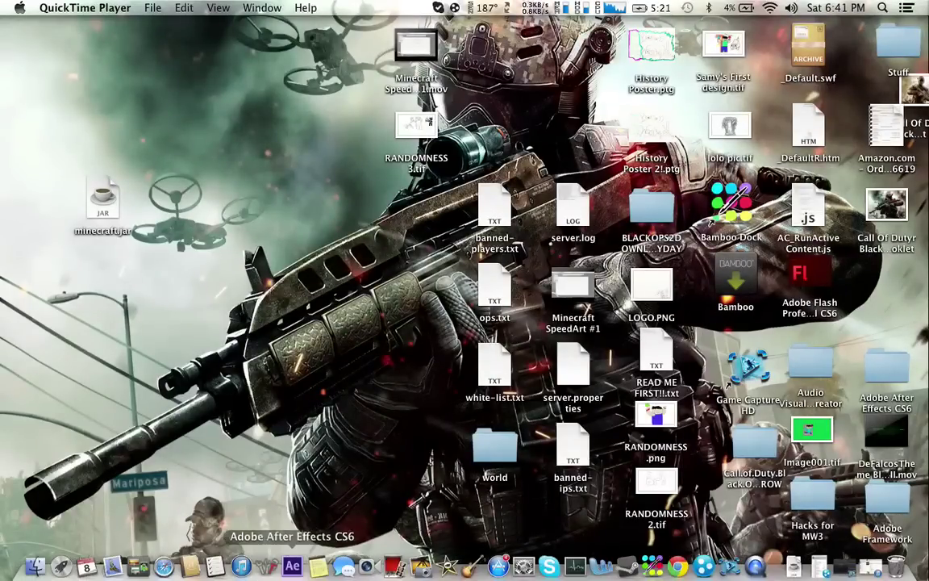
left_click(35, 564)
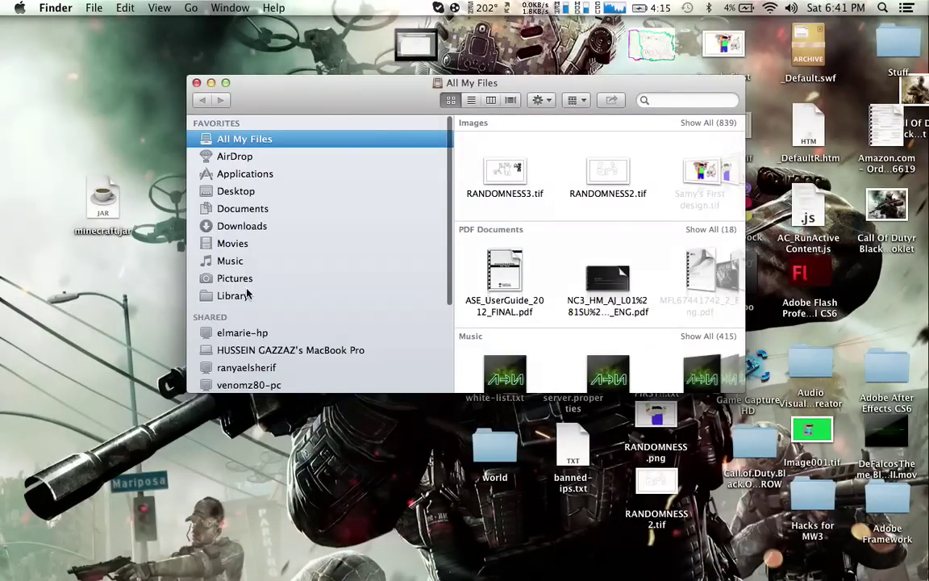
left_click(233, 296)
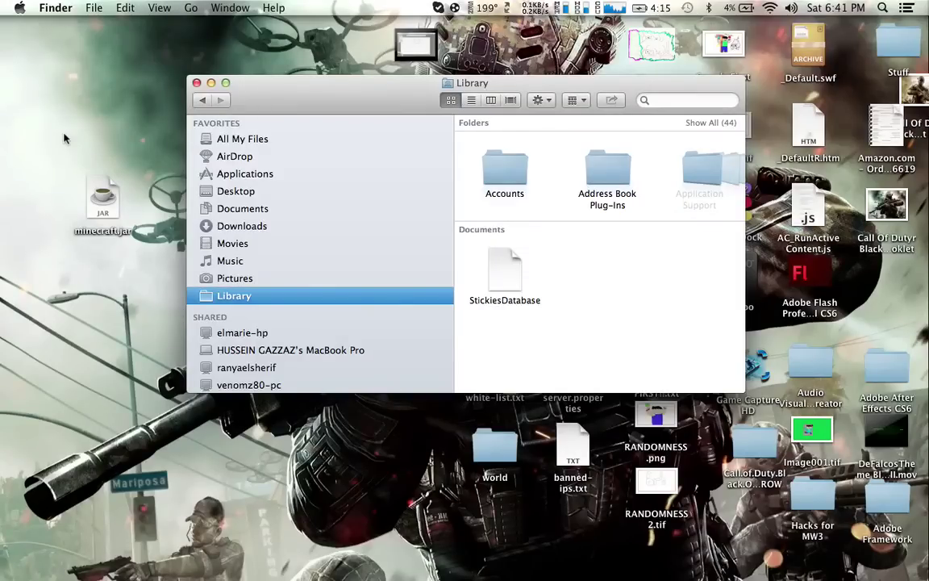
key("super+shift+g")
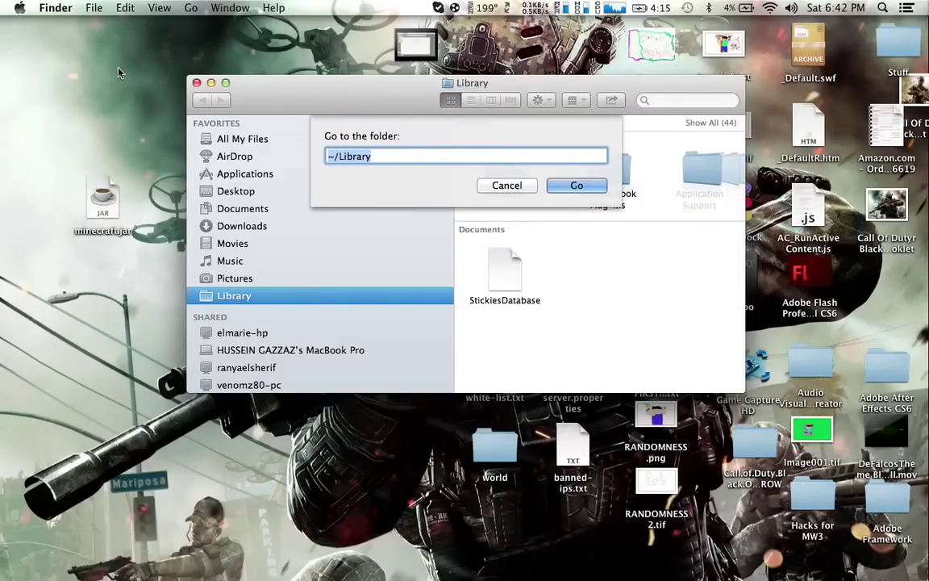
key("BackSpace")
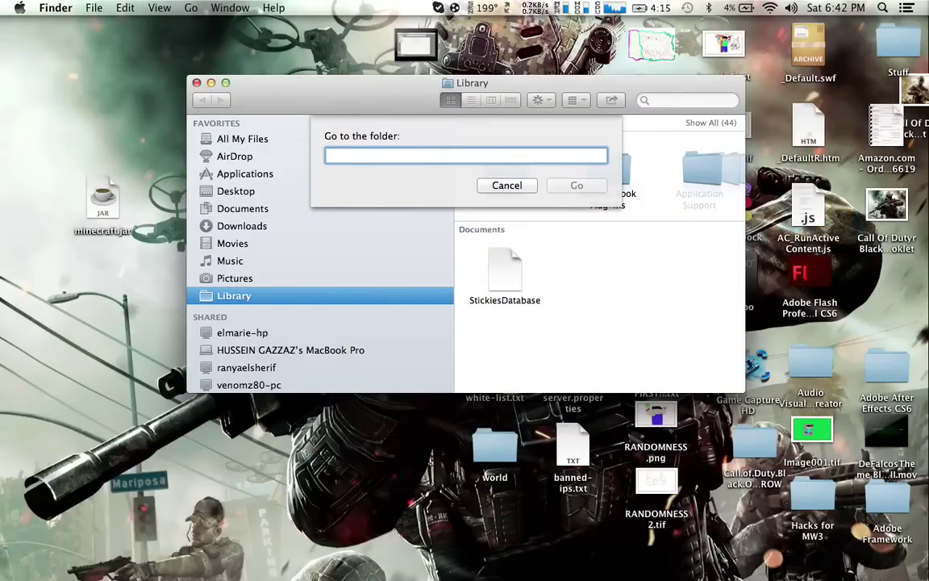
type("~")
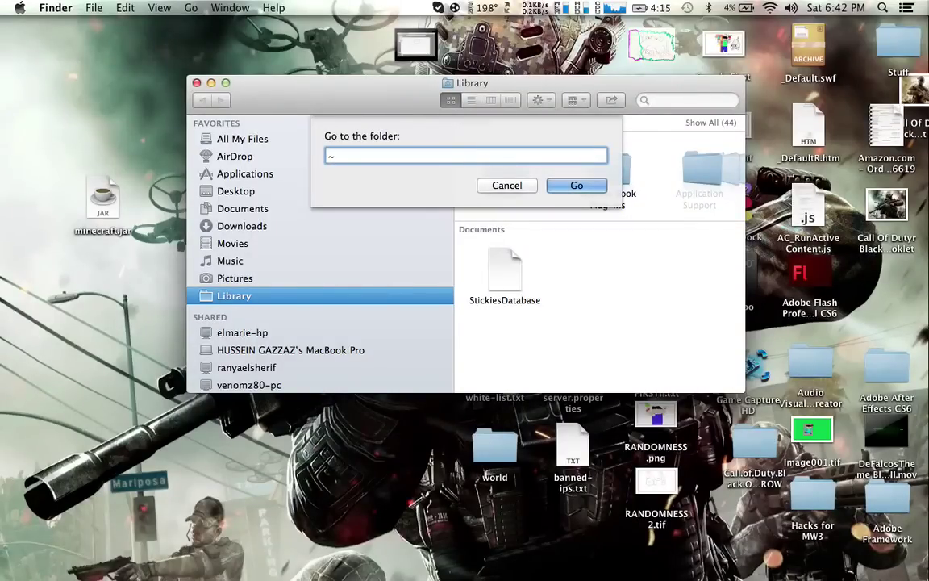
type("/Library")
left_click(571, 185)
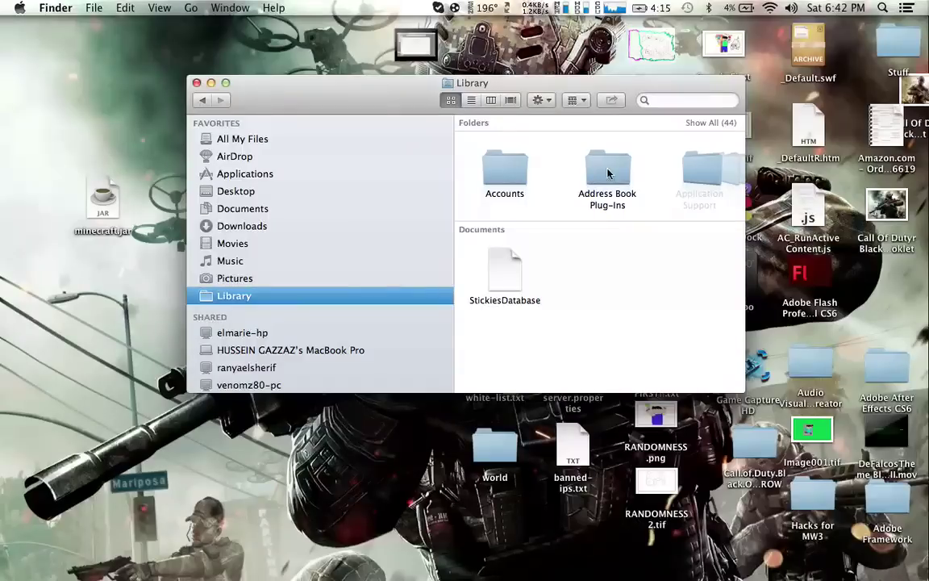
- Open the bin folder inside Application Support's minecraft folder
double_click(601, 182)
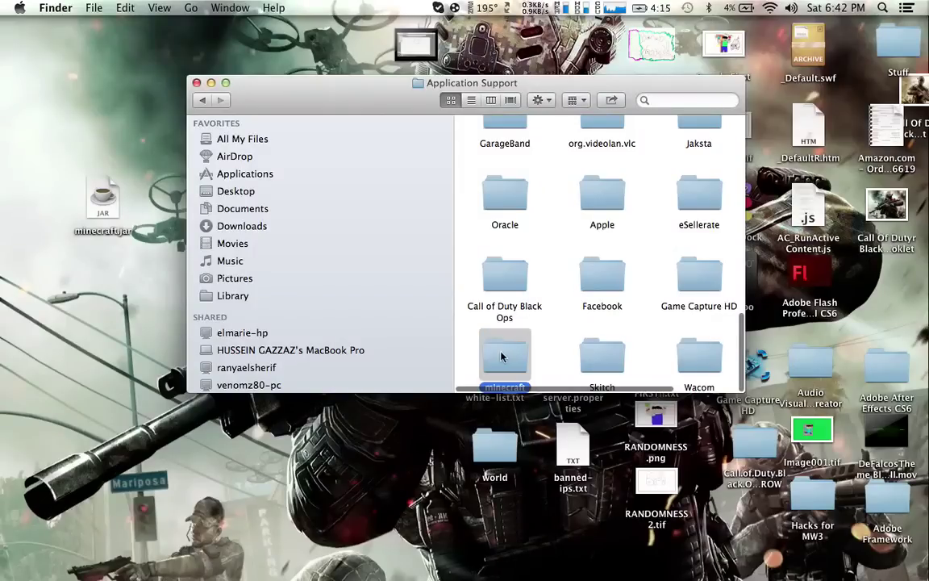
double_click(504, 356)
left_click(500, 149)
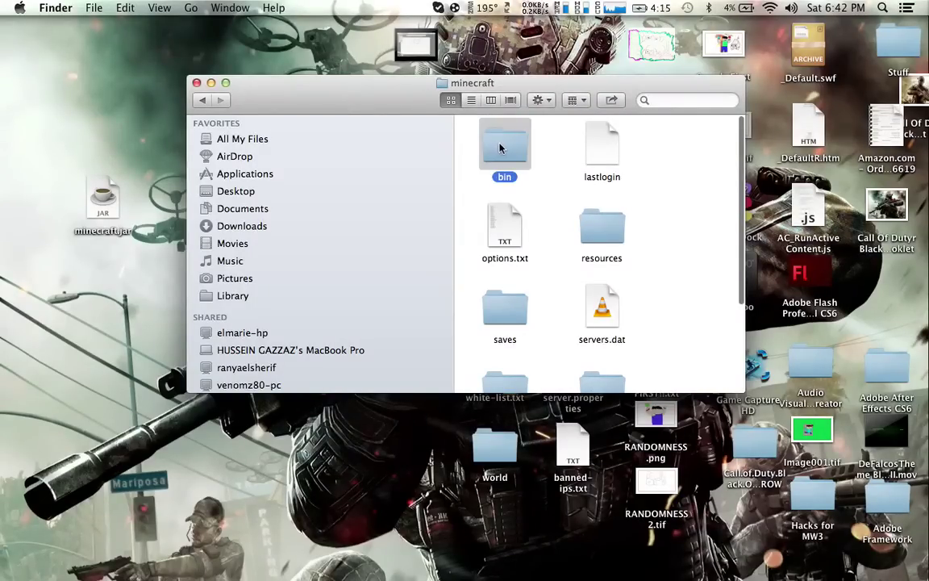
double_click(500, 148)
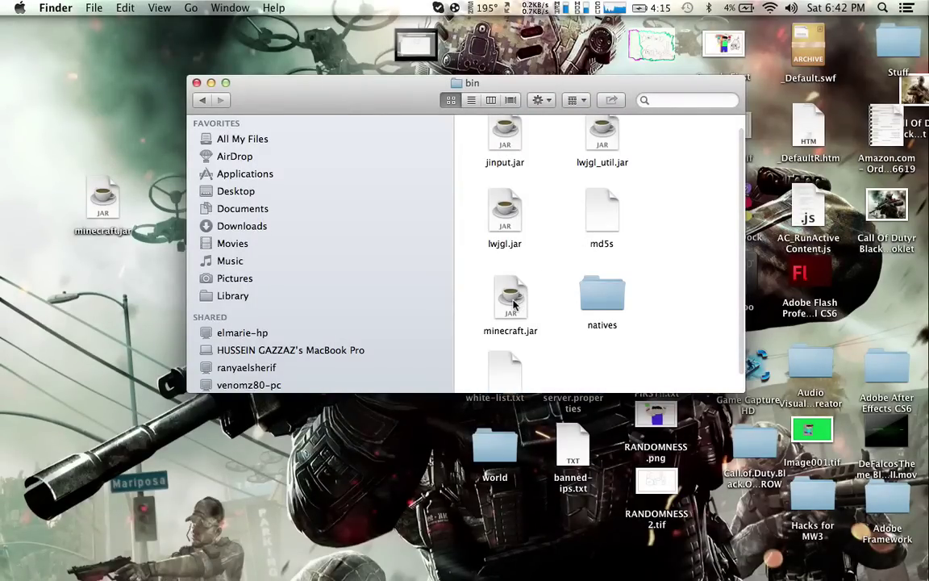
- Duplicate minecraft.jar as a backup on the desktop and remove the original from the bin folder
right_click(514, 300)
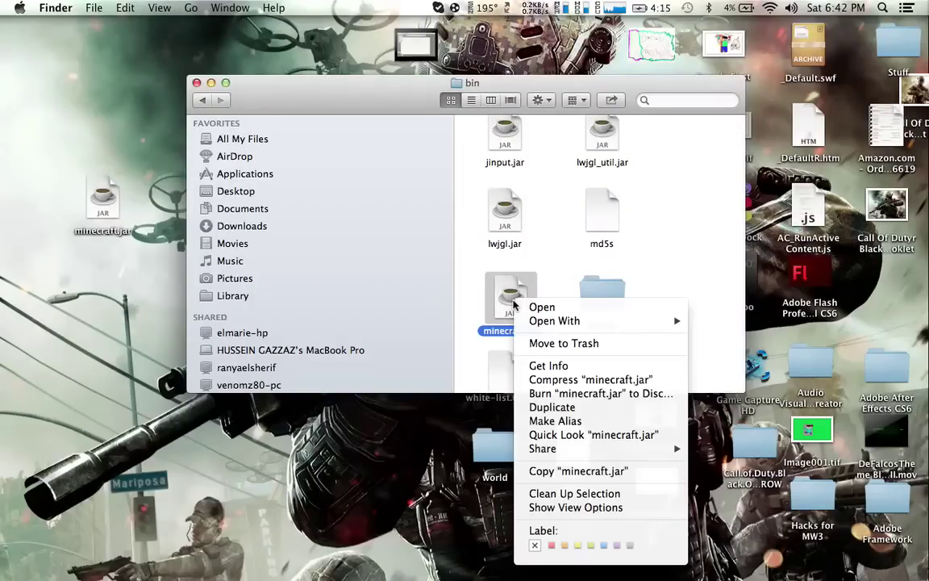
left_click(574, 410)
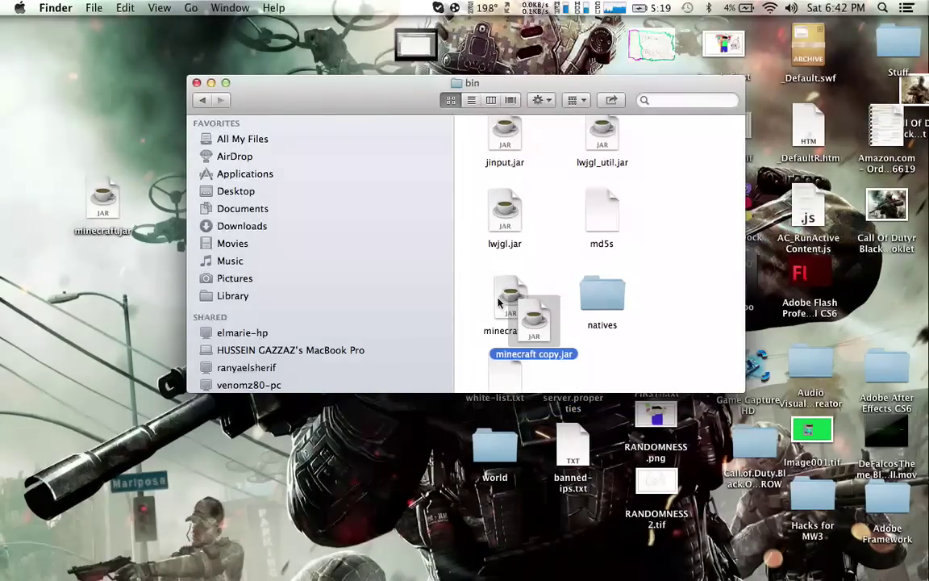
left_click_drag(498, 302, 815, 504)
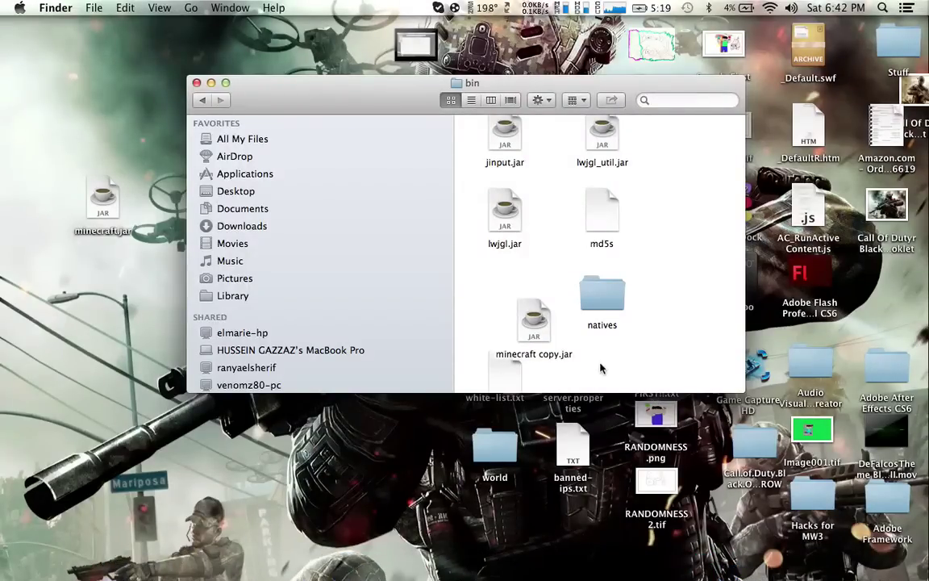
left_click_drag(548, 316, 101, 330)
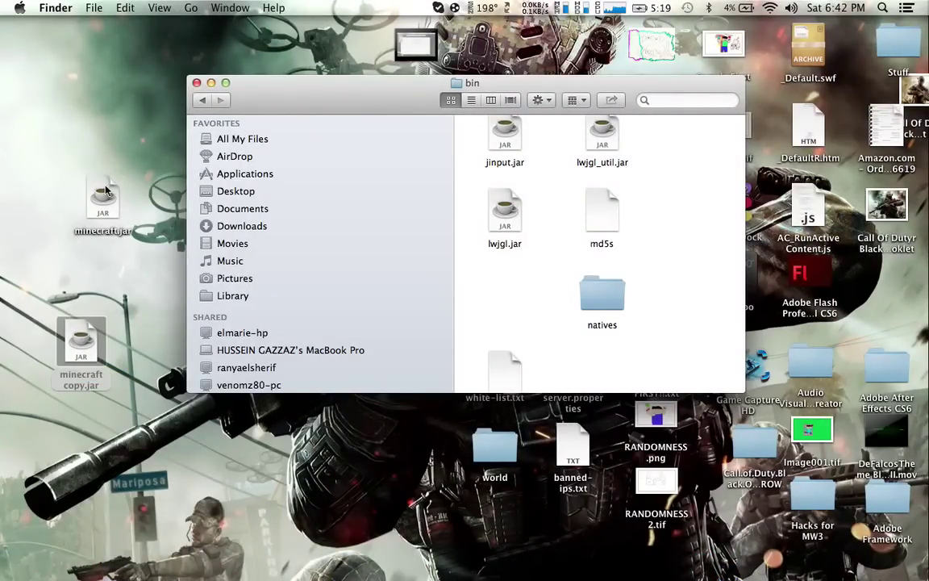
- Move the desktop's minecraft.jar into the bin folder and close the Finder window
left_click_drag(105, 190, 504, 302)
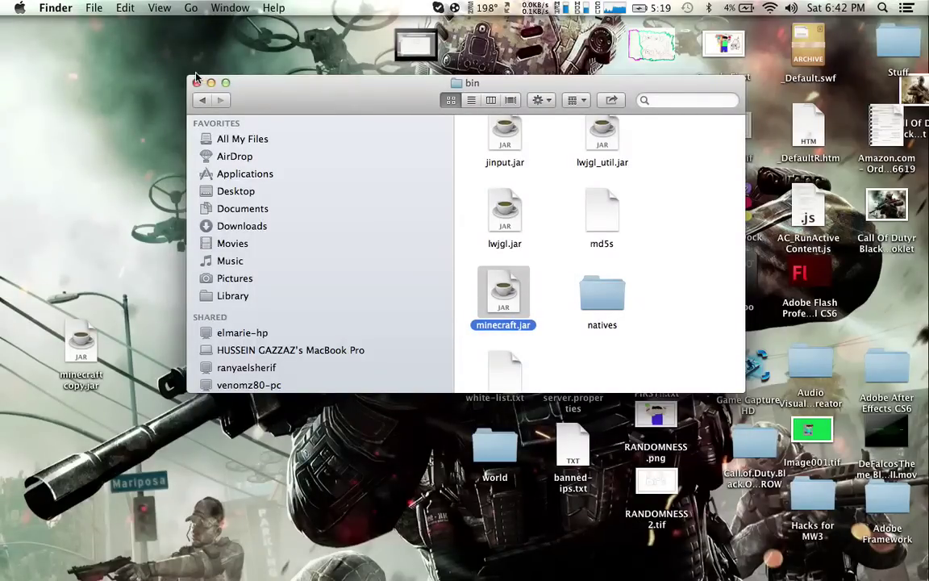
left_click_drag(212, 82, 339, 83)
left_click(325, 84)
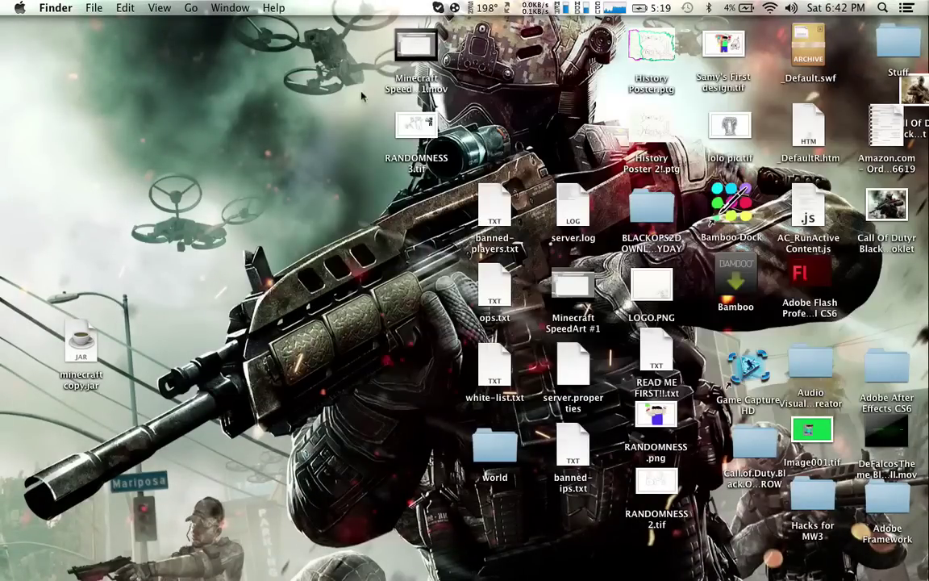
- Search Spotlight for "min" to launch Minecraft, and move the Game Capture HD desktop icon below the Call of Duty booklet
left_click(882, 8)
type("min")
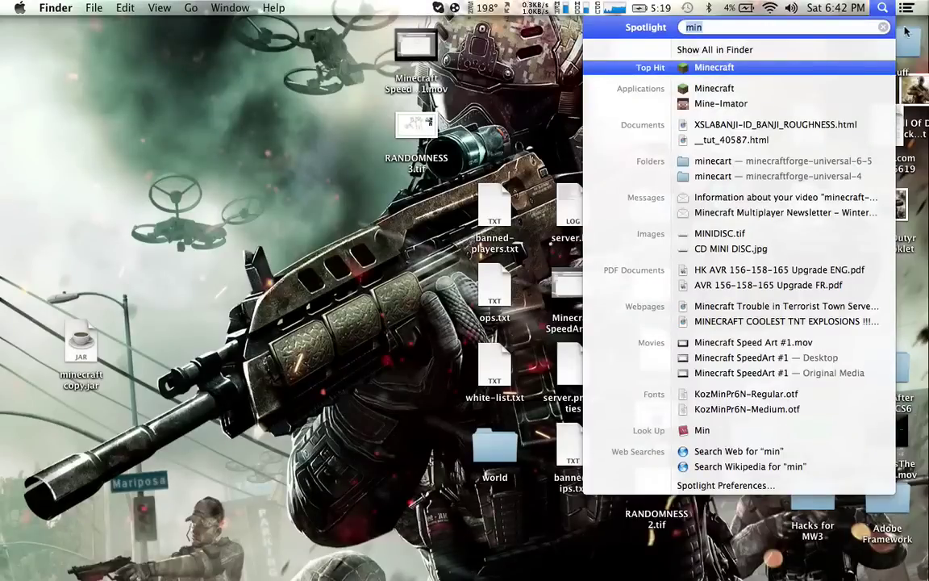
left_click(774, 73)
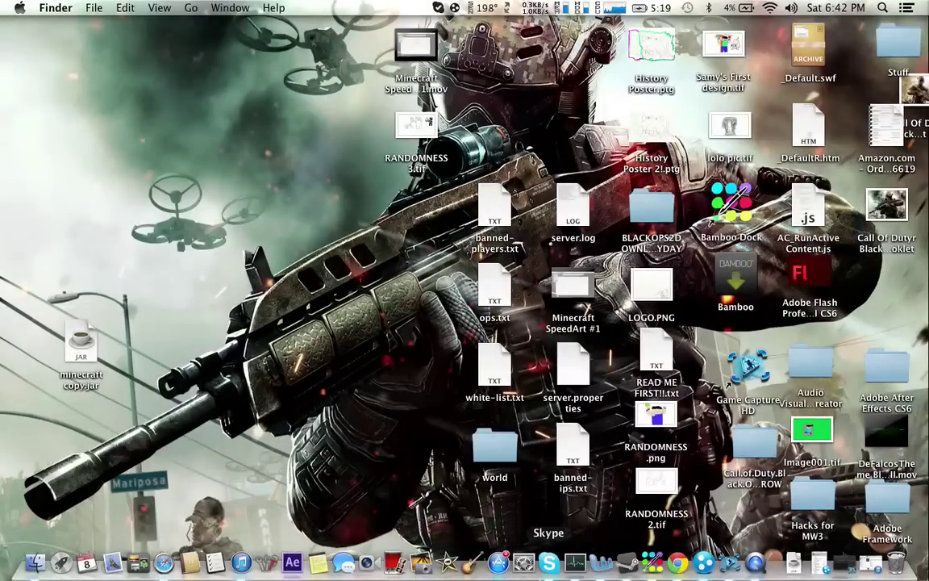
left_click(883, 10)
left_click(718, 62)
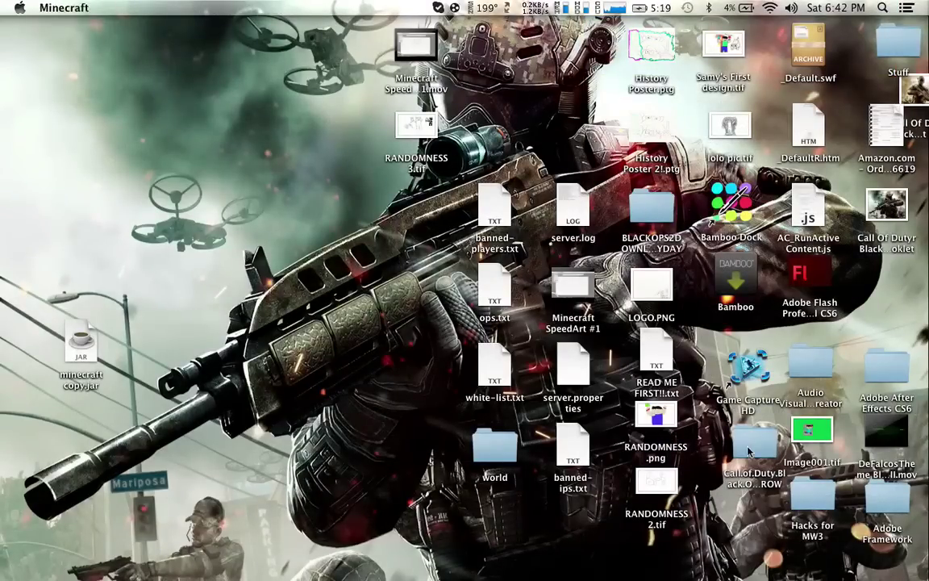
left_click_drag(746, 371, 724, 407)
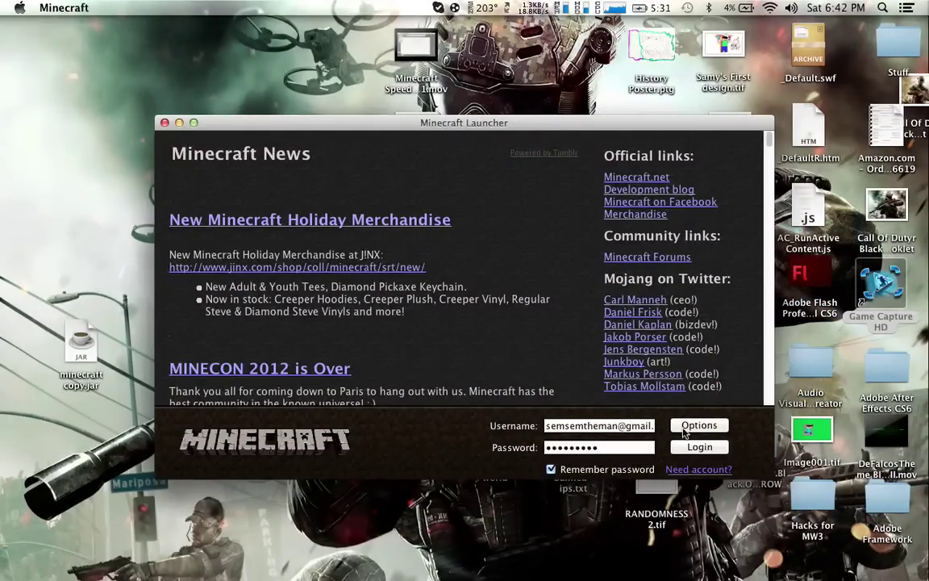
- Log in to Minecraft with the remembered account and load the saved singleplayer world
left_click(682, 448)
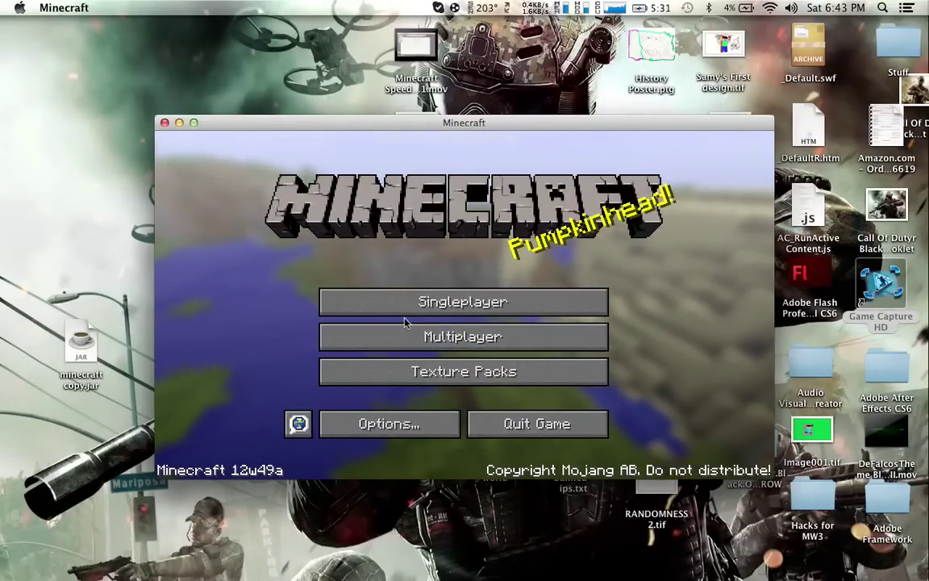
left_click(366, 295)
double_click(388, 258)
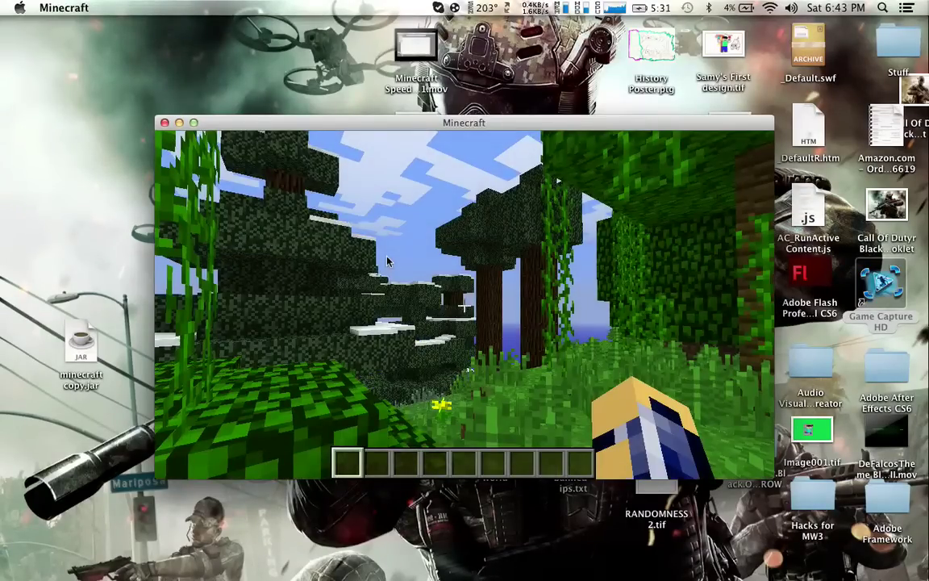
- Walk forward through the forest to look around the loaded world
left_click(387, 261)
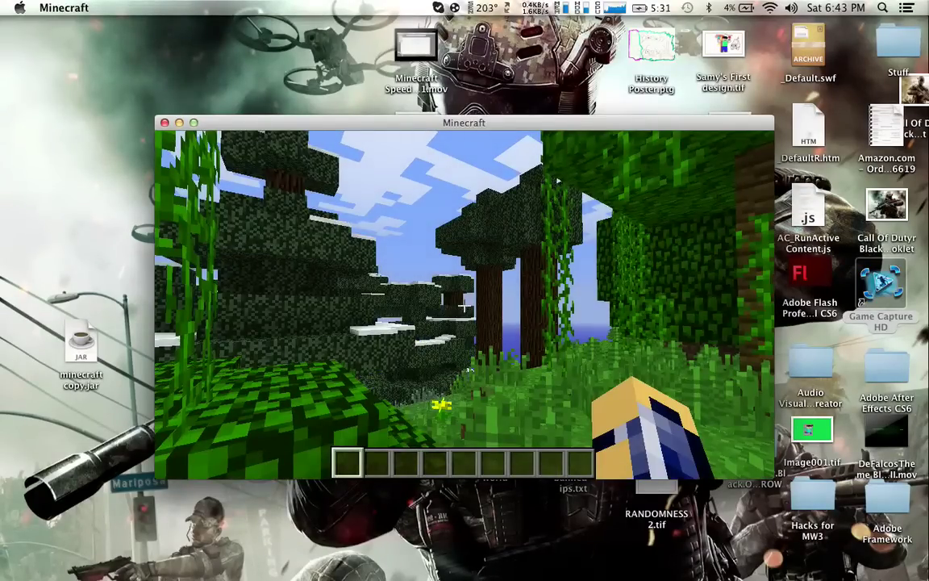
key("w")
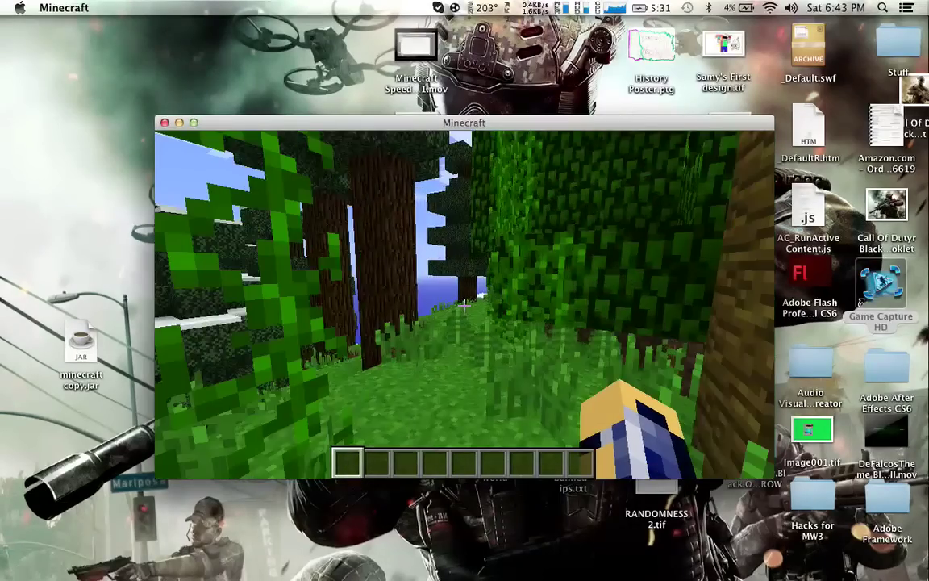
key("w")
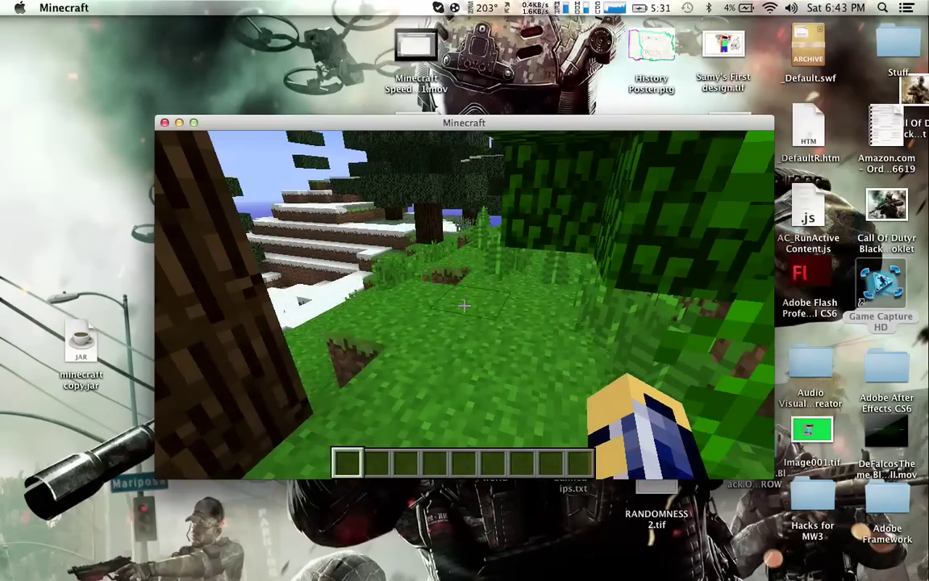
- Set Smooth Lighting to OFF in the video settings and return to the game
key("Escape")
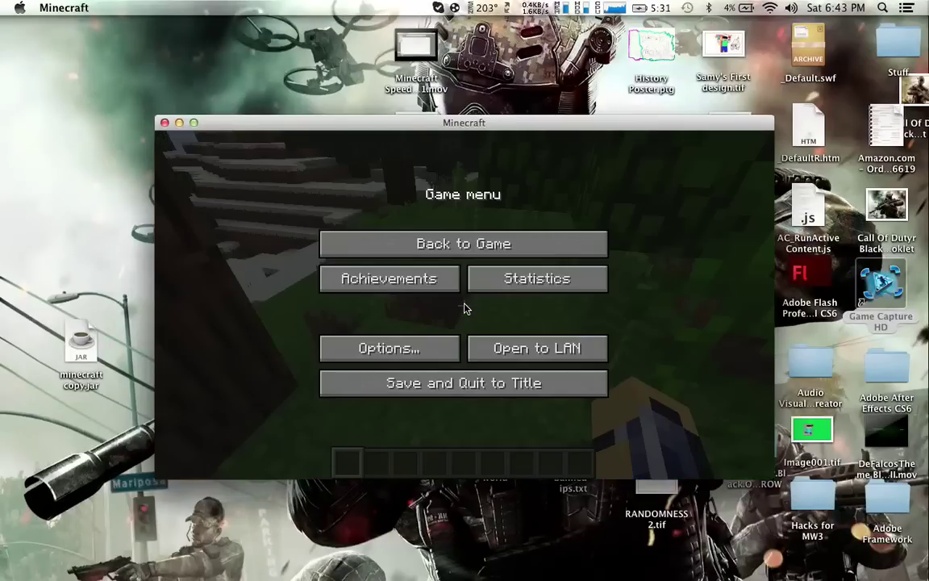
left_click(388, 339)
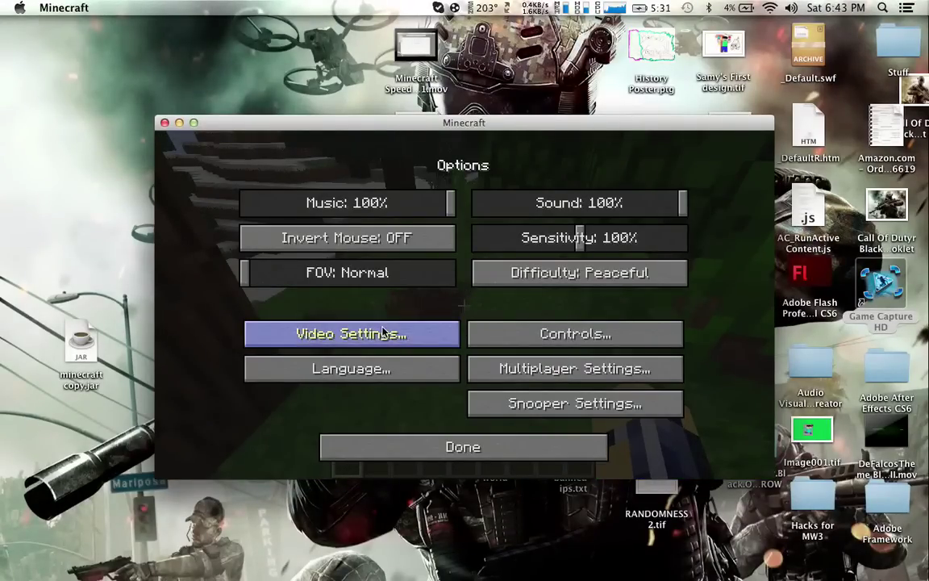
left_click(384, 323)
left_click(397, 231)
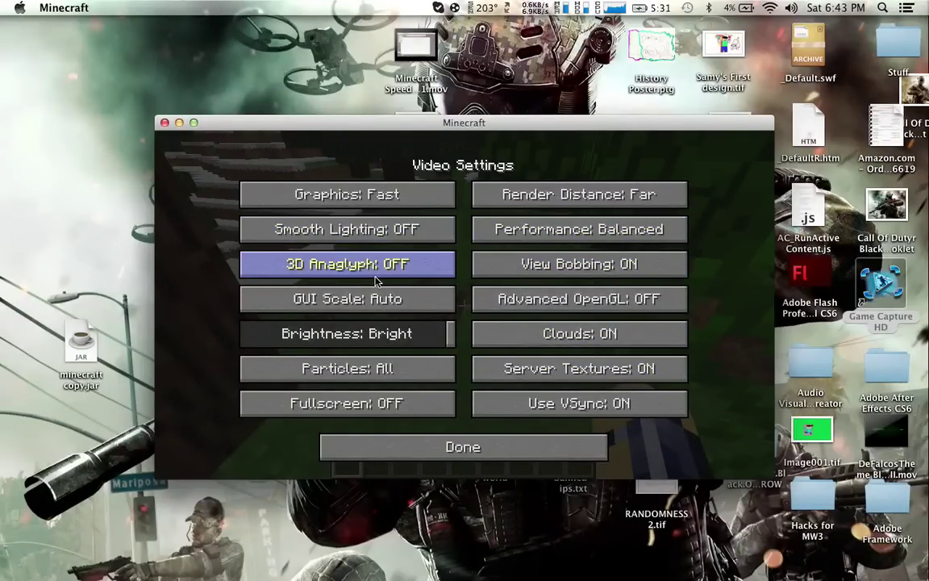
key("Escape")
- Browse the Redstone, Decoration Blocks and Foodstuffs categories of the creative inventory
key("e")
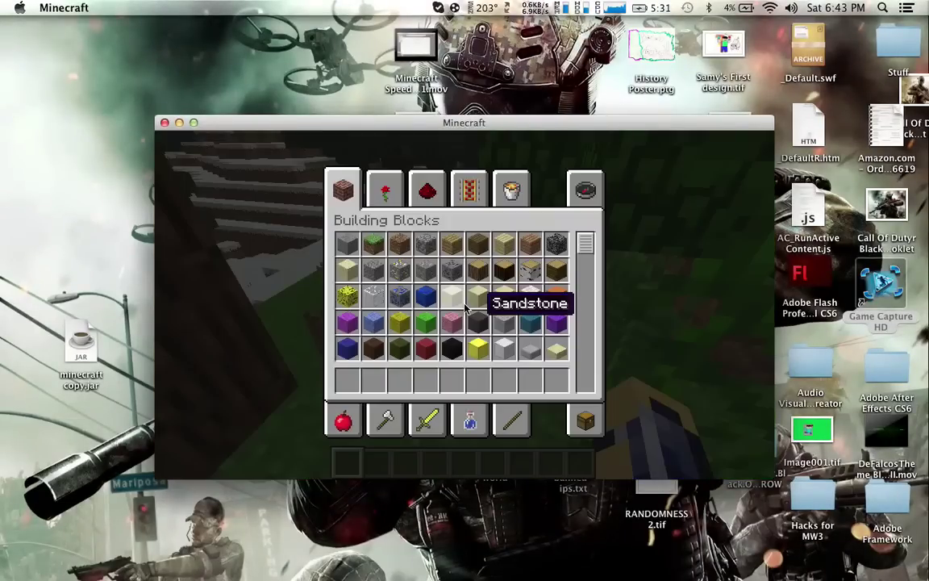
left_click(427, 190)
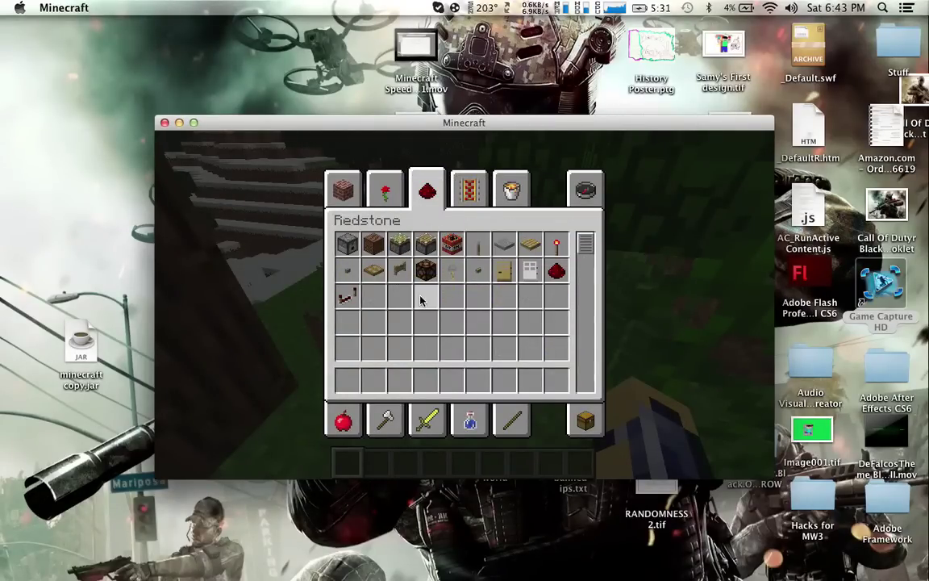
left_click(385, 190)
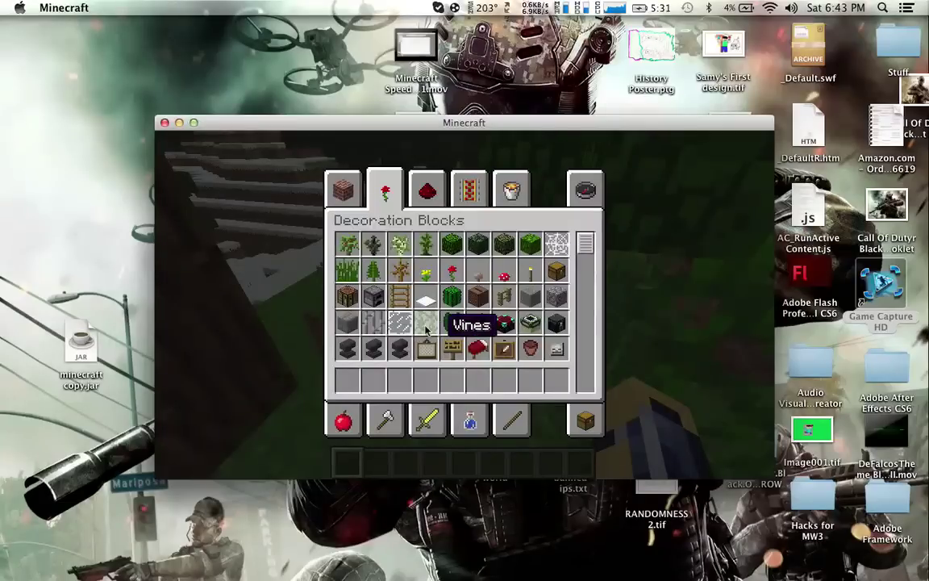
scroll(426, 326, "down", 1)
left_click(343, 418)
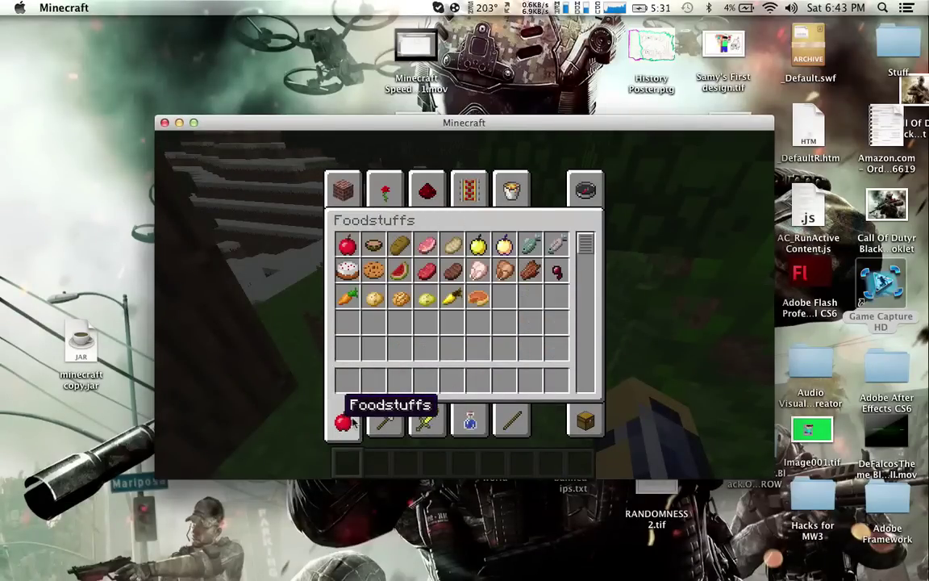
- Put the Unbreaking III enchanted book from the Tools category into the first hotbar slot and close the inventory
left_click(385, 417)
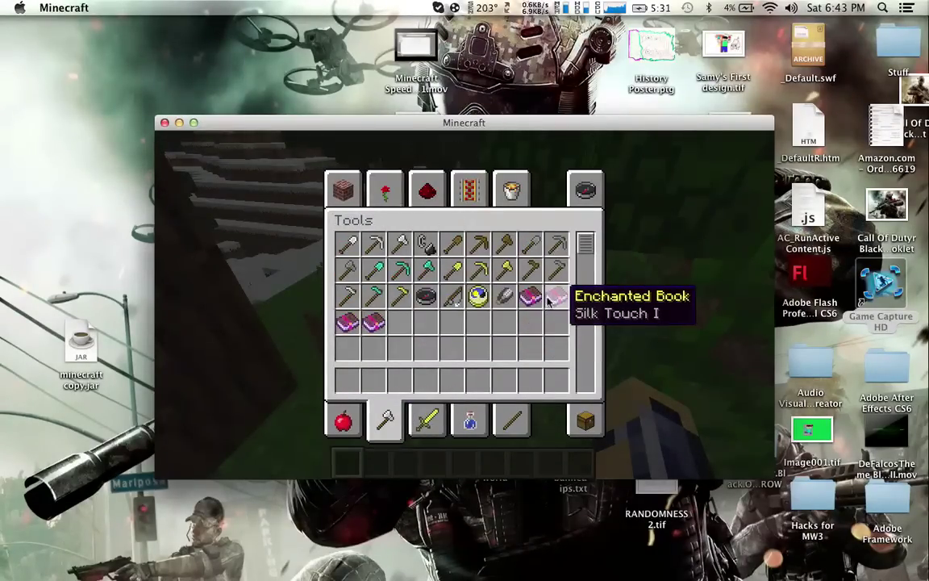
left_click(347, 324)
left_click(347, 379)
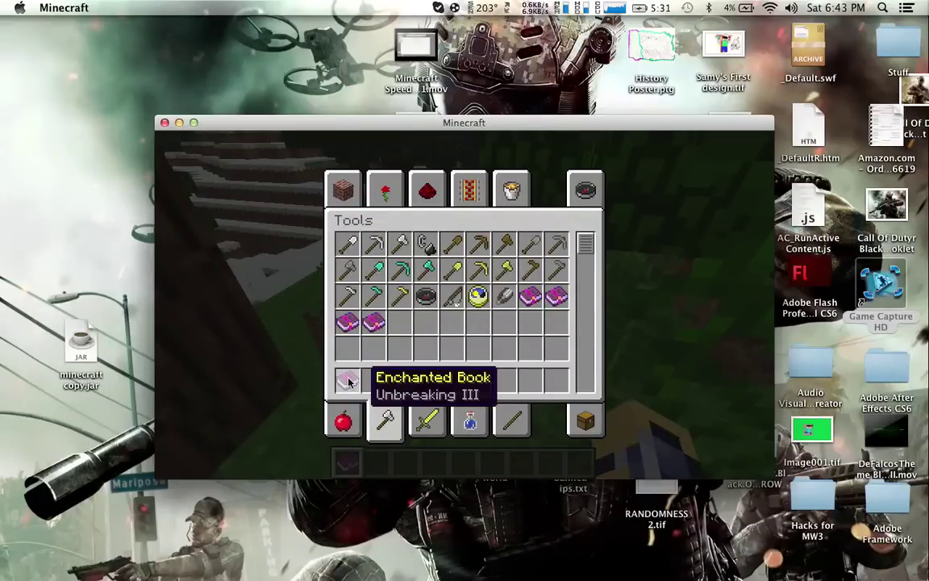
key("e")
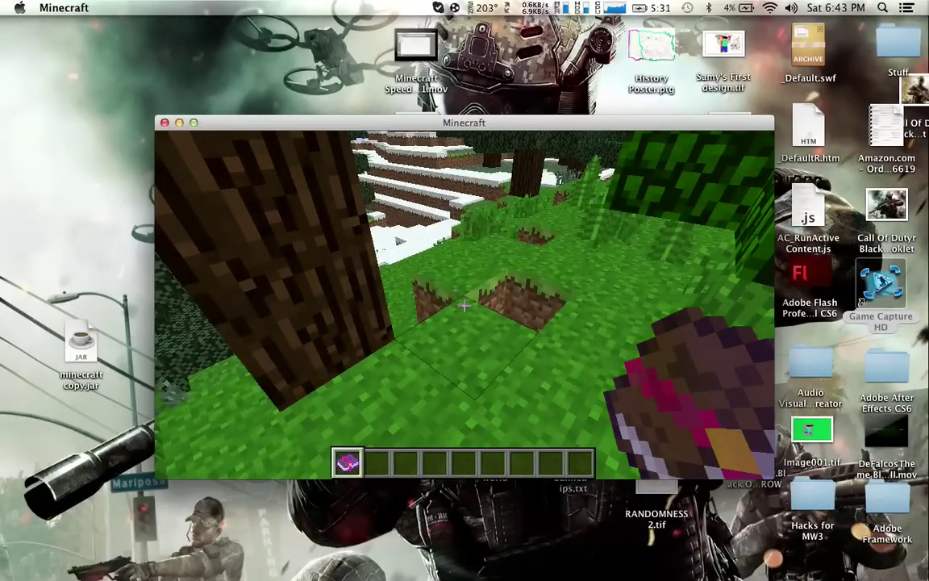
- Browse the Materials, Brewing, Combat and Transportation categories of the creative inventory
key("e")
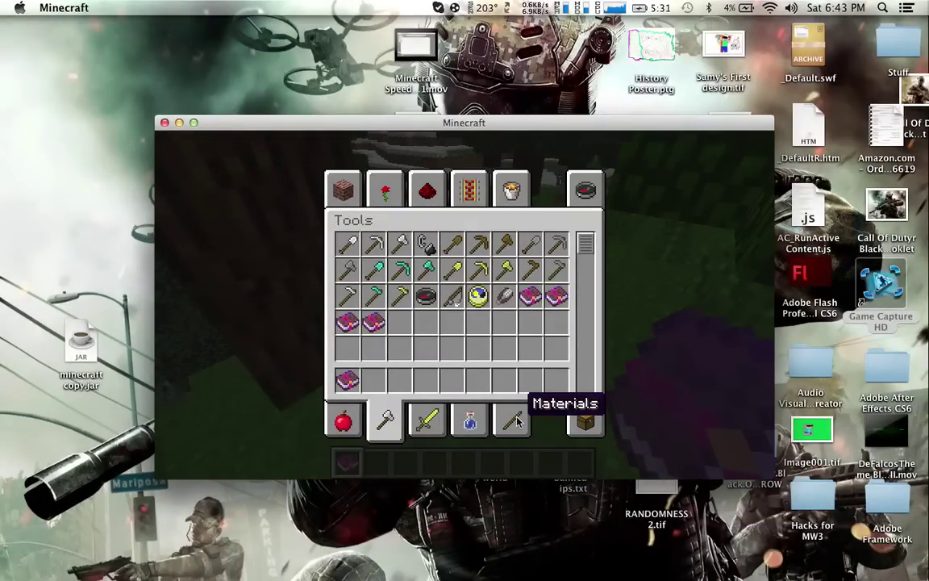
left_click(514, 410)
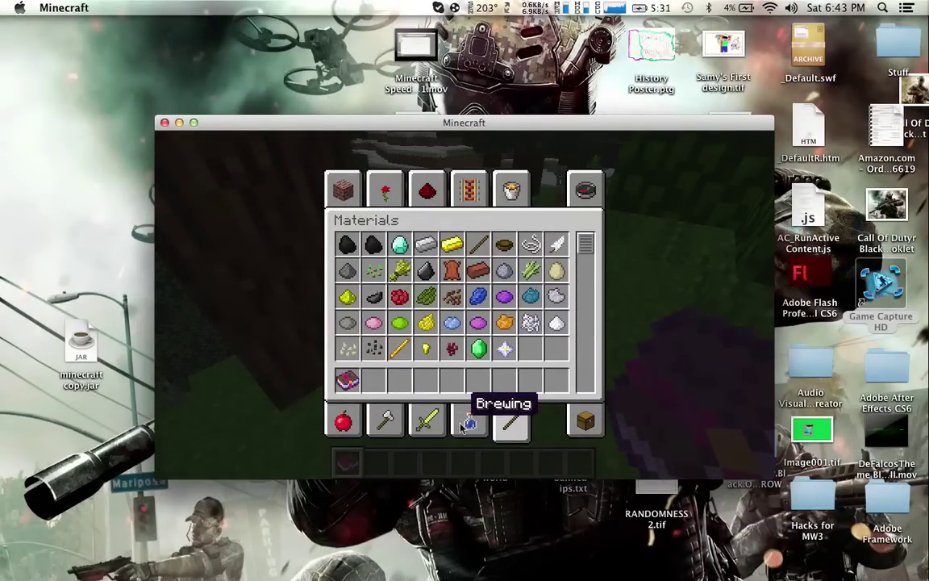
left_click(468, 416)
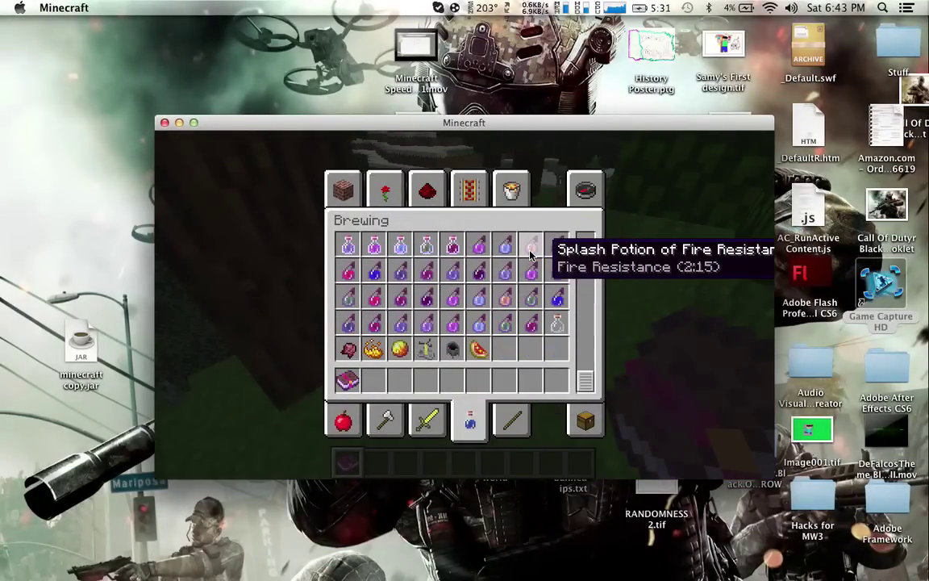
left_click(428, 415)
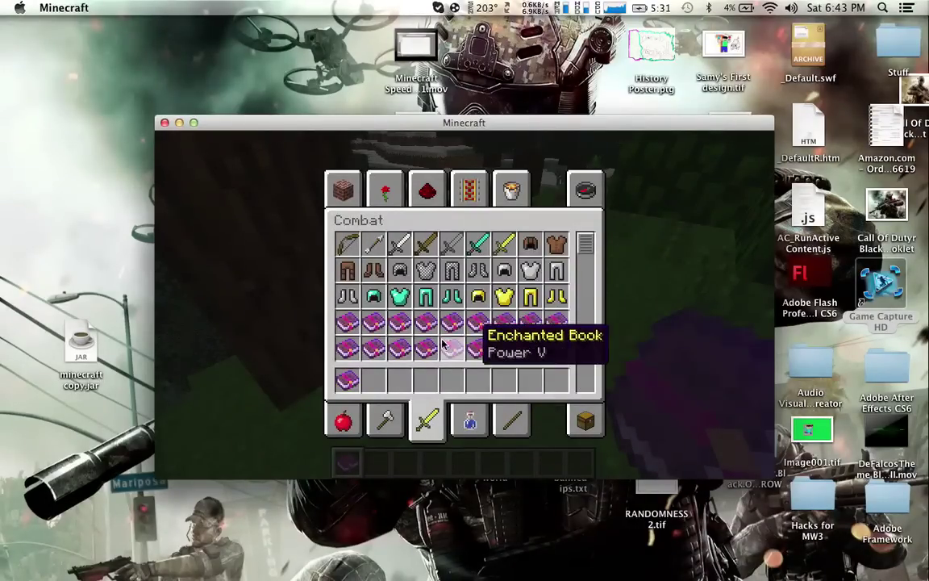
left_click(585, 416)
left_click(475, 192)
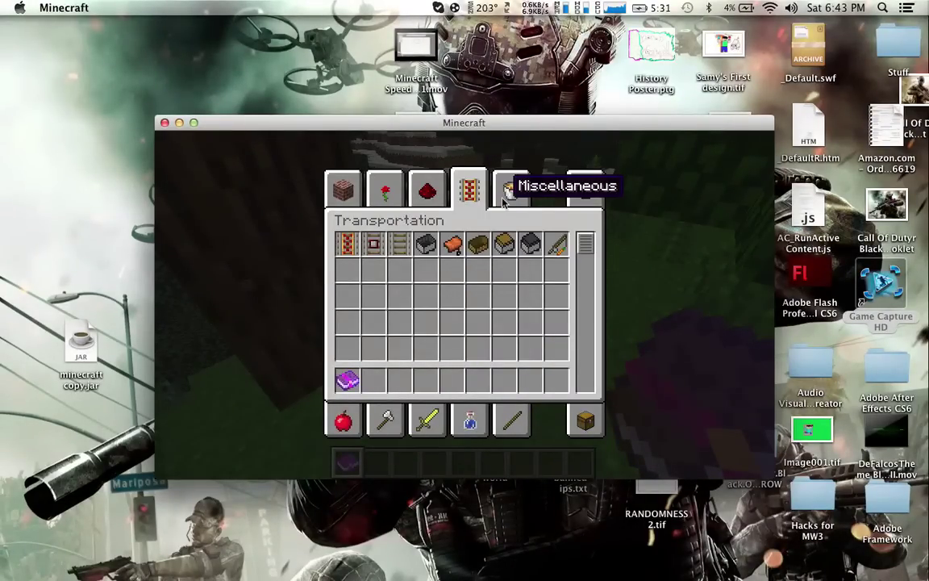
- Put a Firework Rocket from the Miscellaneous category into the third hotbar slot and launch it from the grass
left_click(512, 192)
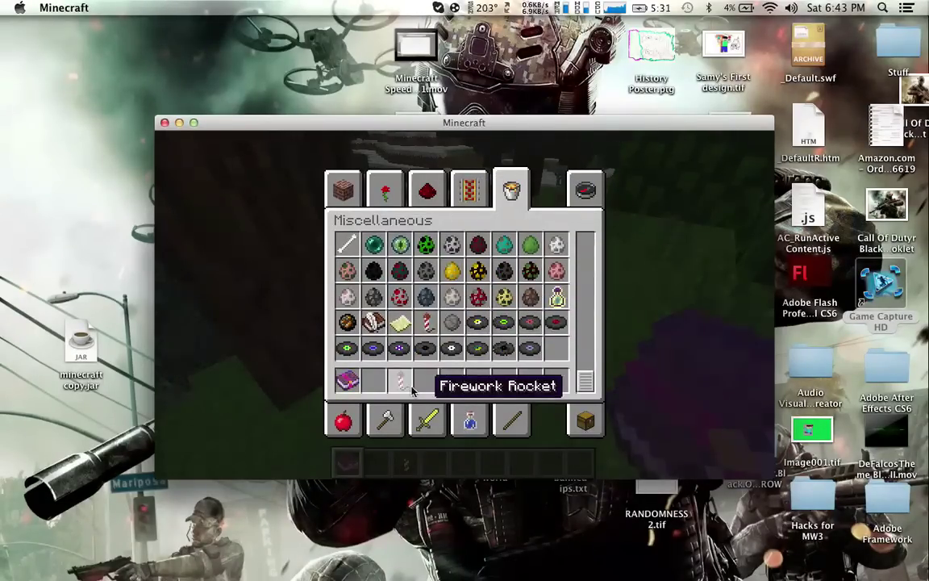
key("e")
right_click(465, 305)
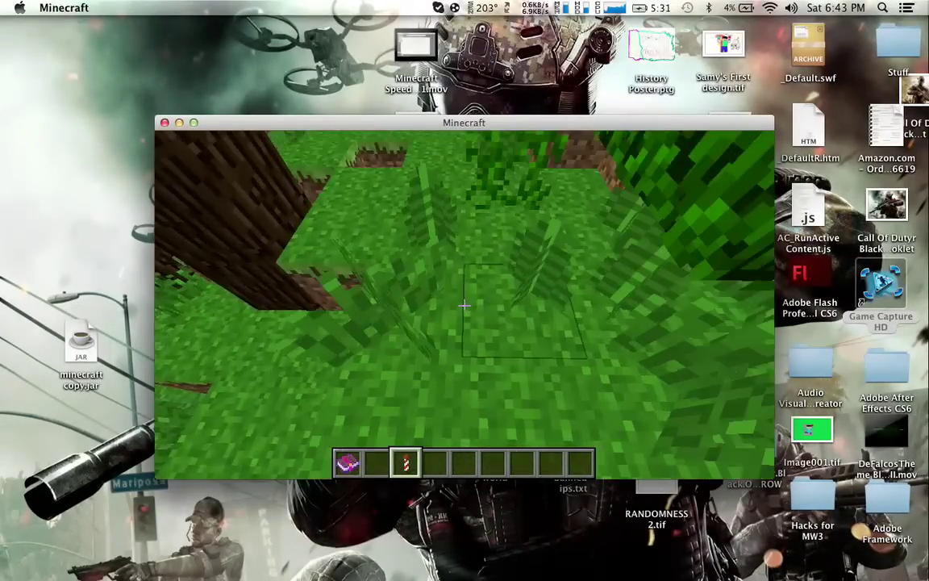
right_click(463, 305)
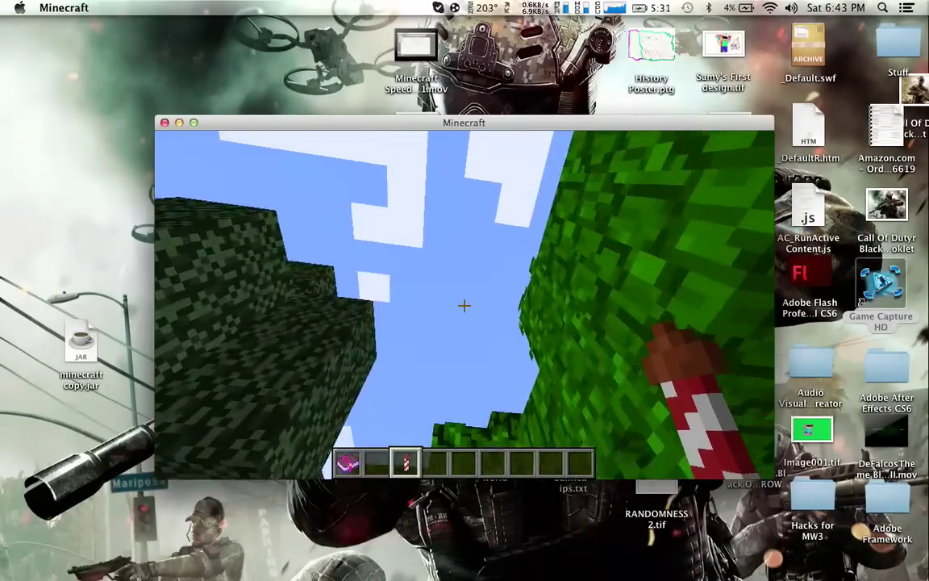
- Put the grey firework star from the Miscellaneous category into the fourth hotbar slot, then switch to the empty eighth slot
key("e")
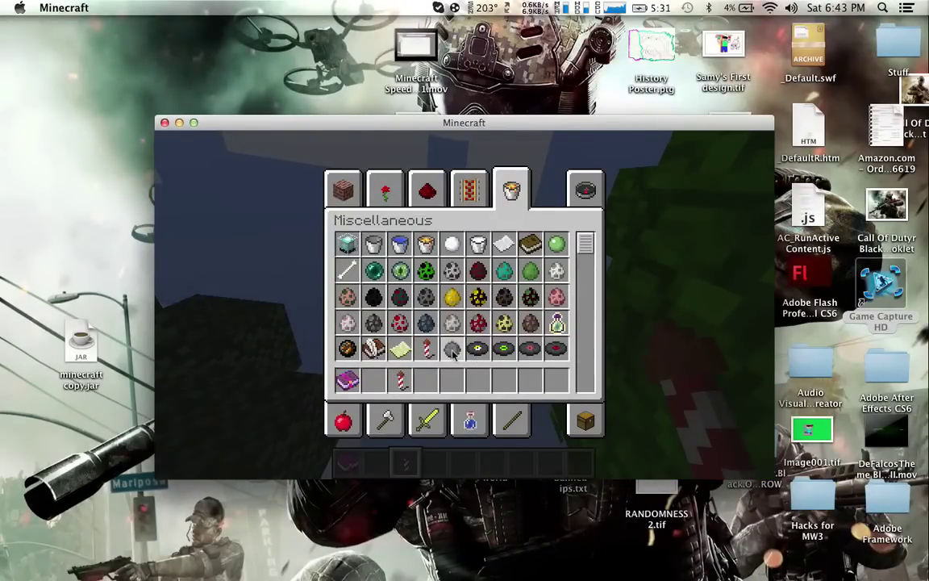
key("e")
scroll(463, 305, "down", 1)
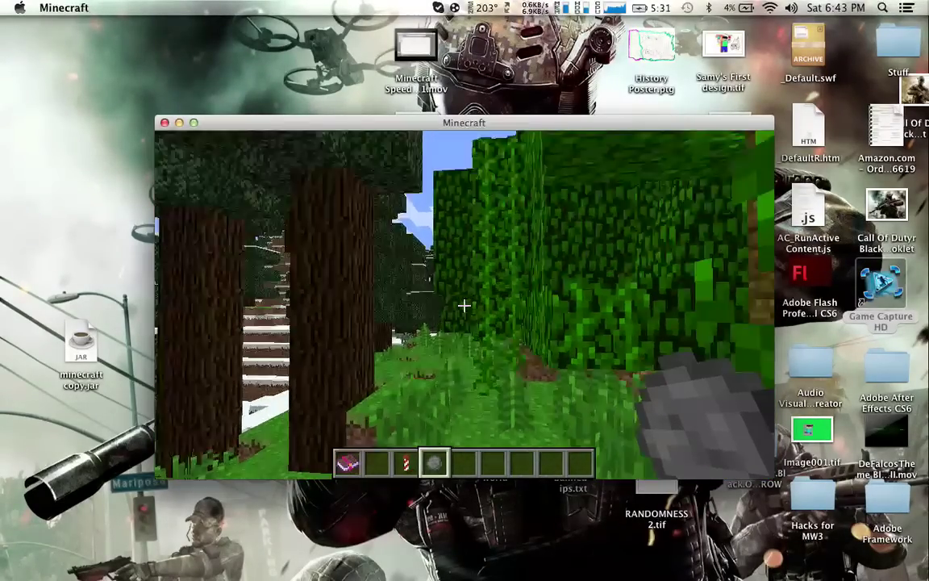
scroll(463, 305, "down", 4)
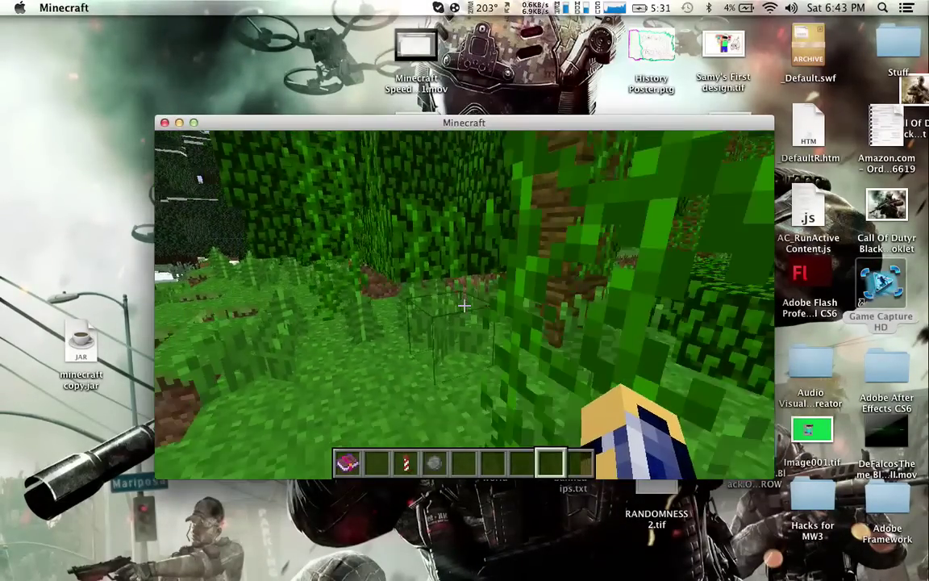
key("Escape")
key("Escape")
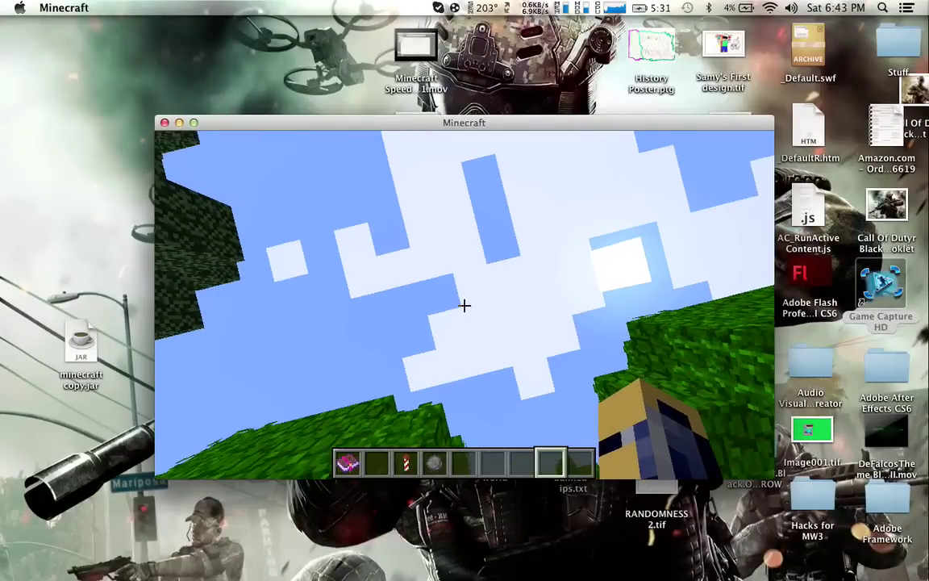
key("Escape")
key("Escape")
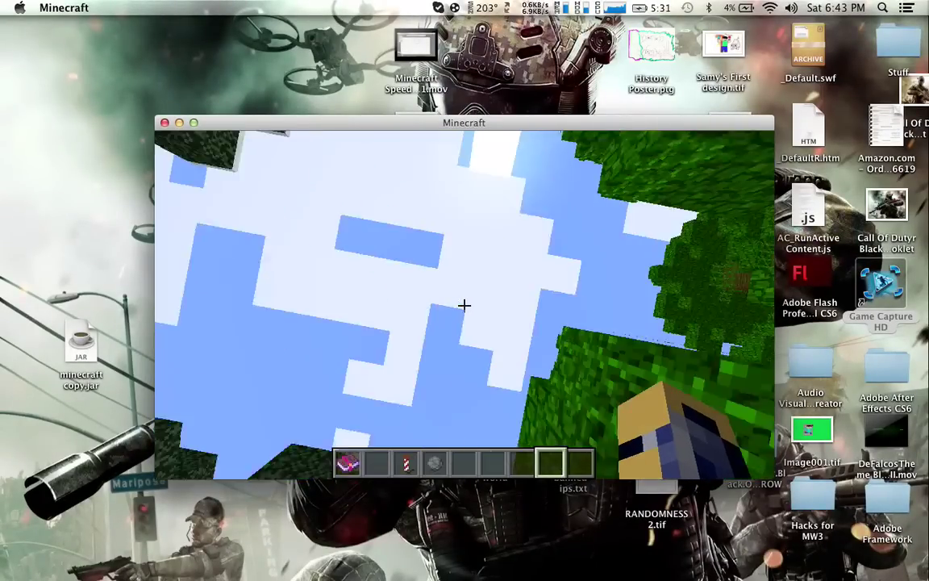
- Pause the game at its Game menu and switch to QuickTime Player
key("Escape")
key("super+Tab")
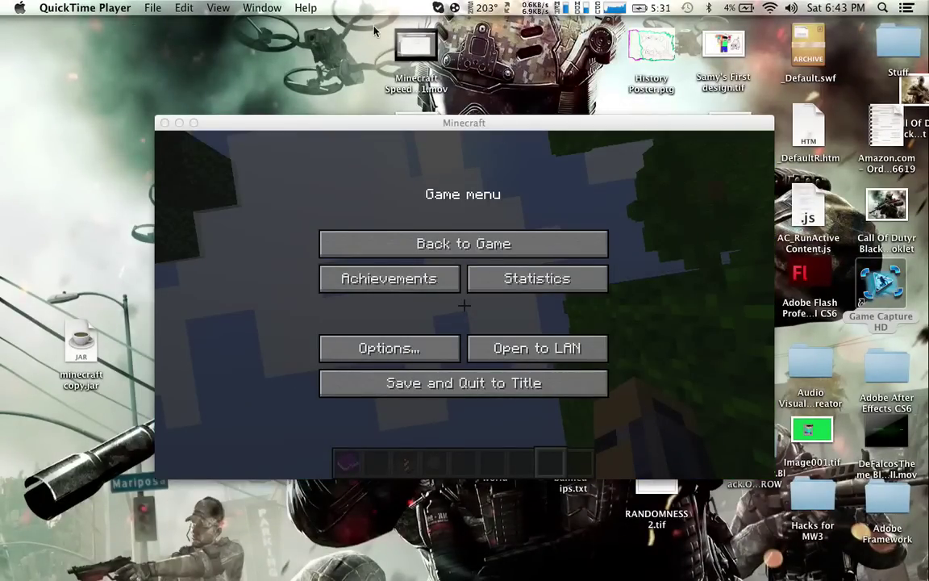